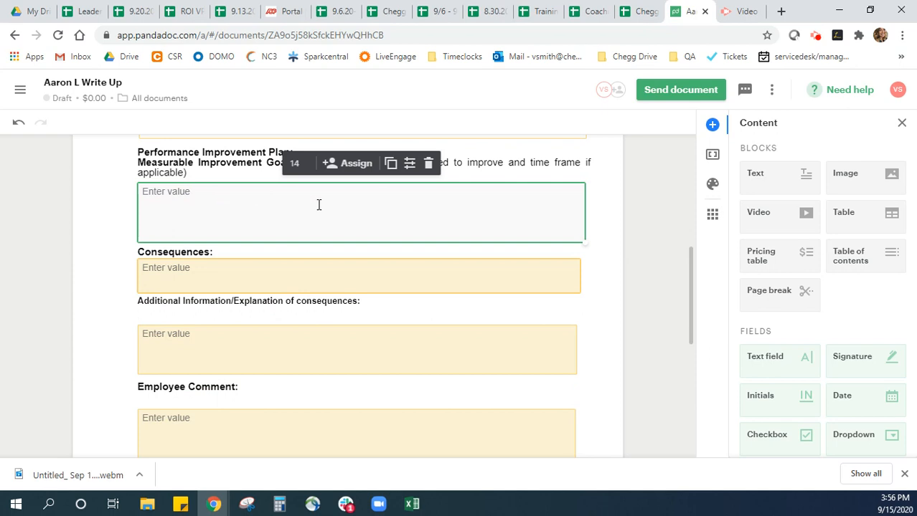
# Review the form's improvement goals, consequences, additional information and employee comment fields
pyautogui.scroll(-1, 215, 221)
pyautogui.click(200, 214)
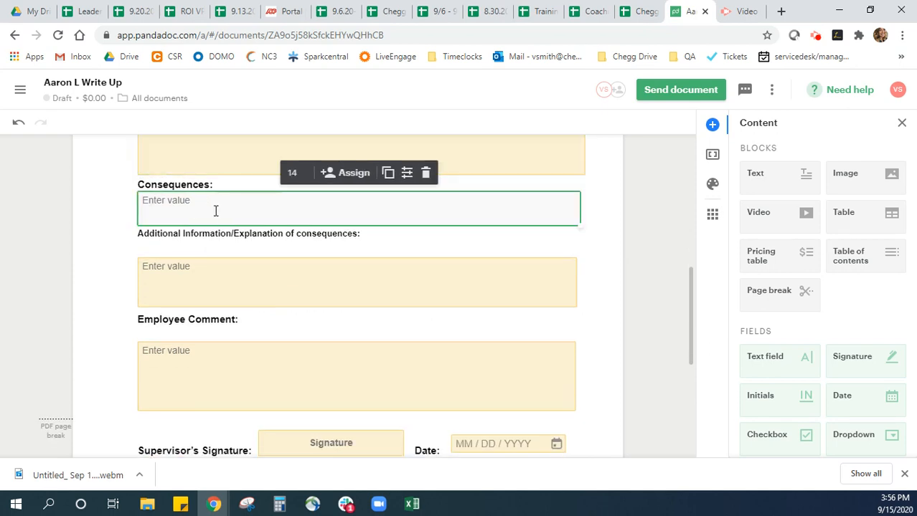
pyautogui.click(201, 284)
pyautogui.scroll(-1, 201, 280)
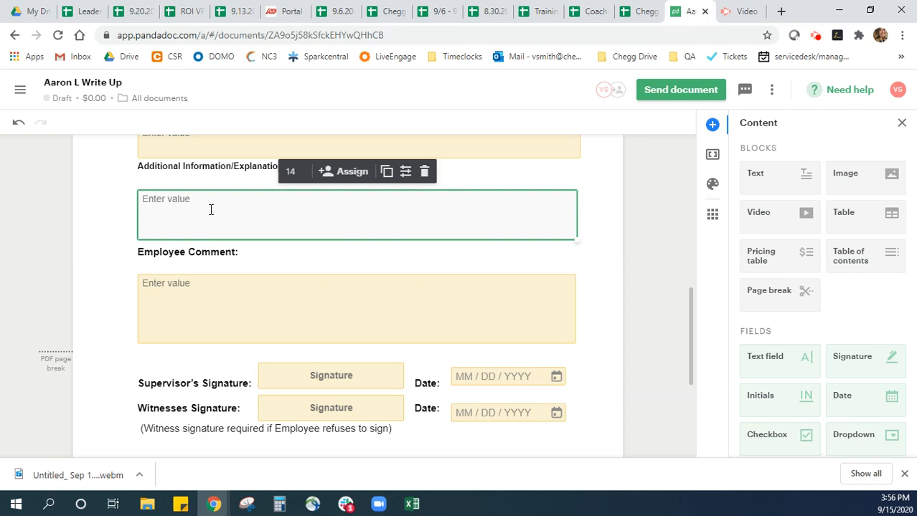
pyautogui.scroll(2, 215, 229)
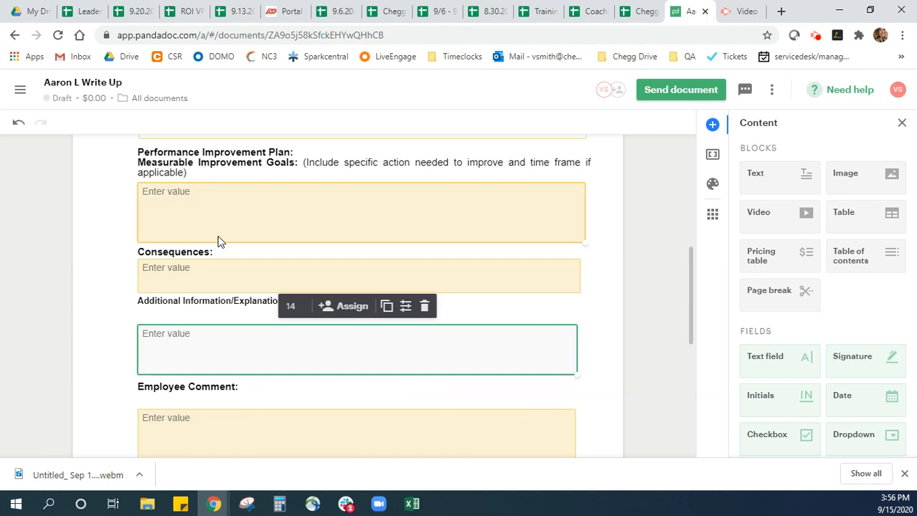
pyautogui.scroll(-1, 226, 258)
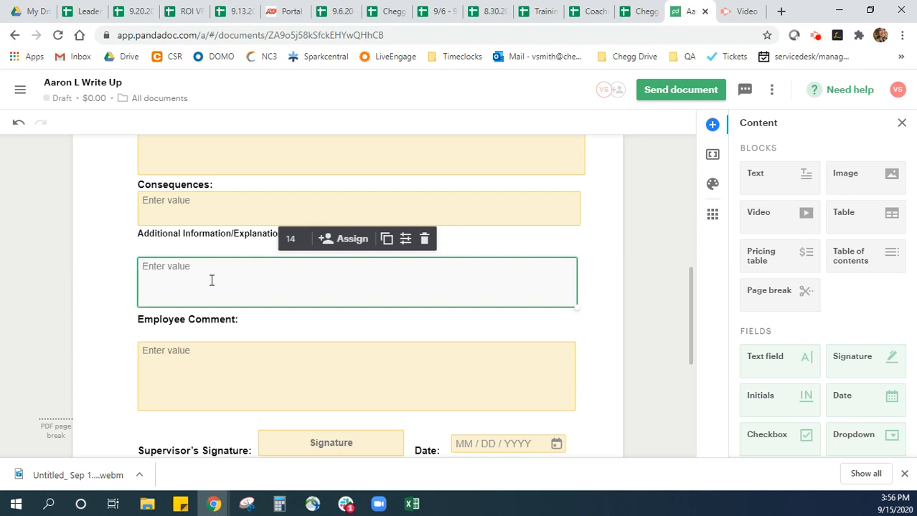
pyautogui.scroll(-1, 211, 279)
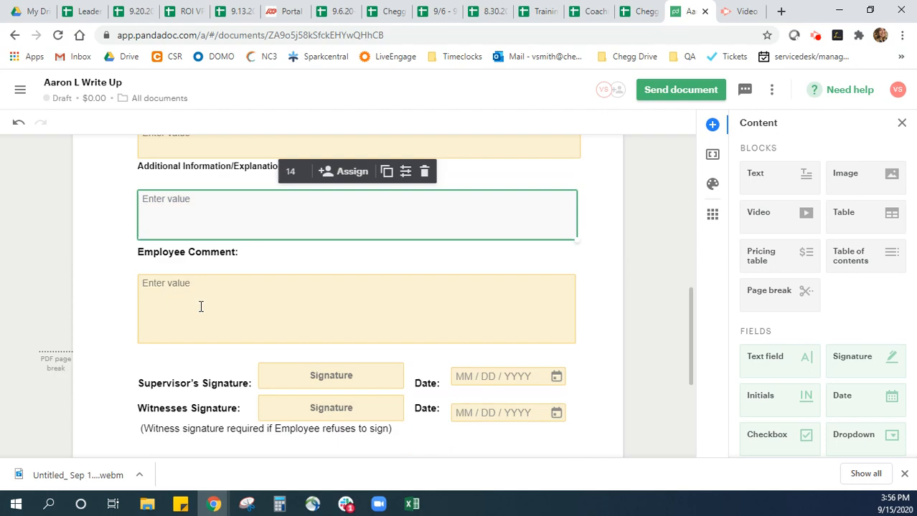
pyautogui.click(224, 294)
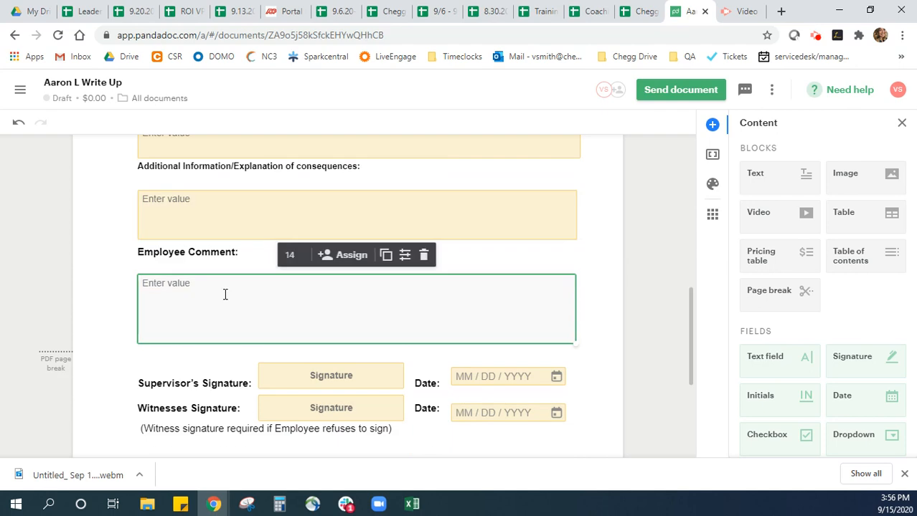
pyautogui.scroll(-2, 219, 283)
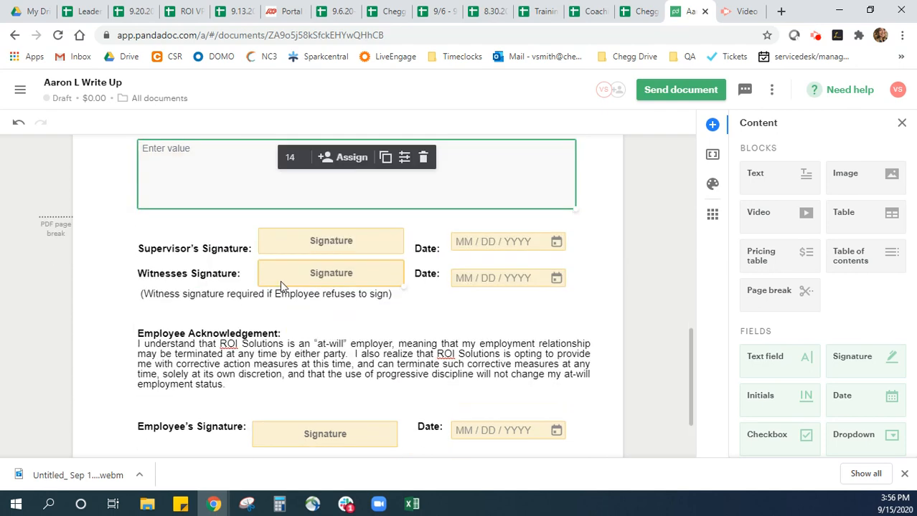
# Examine the supervisor, witness and employee signature fields, closing the Content sidebar for more room
pyautogui.click(315, 242)
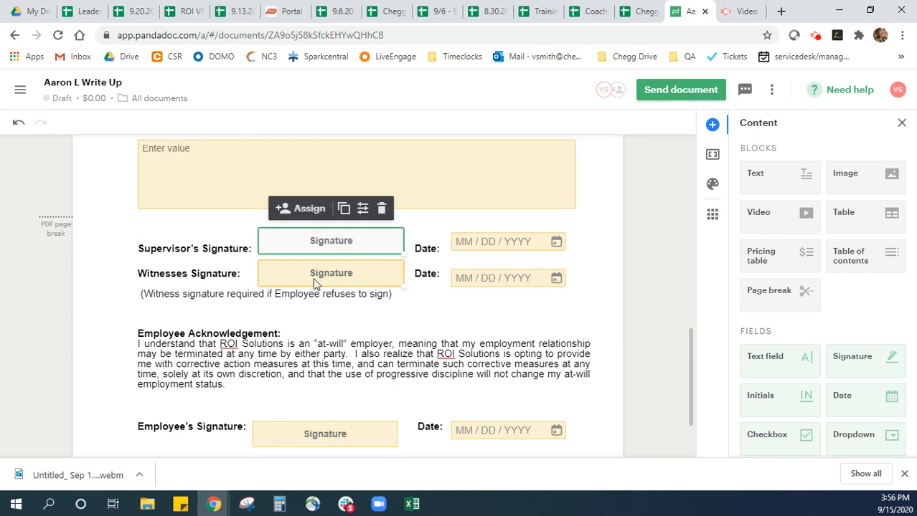
pyautogui.click(313, 278)
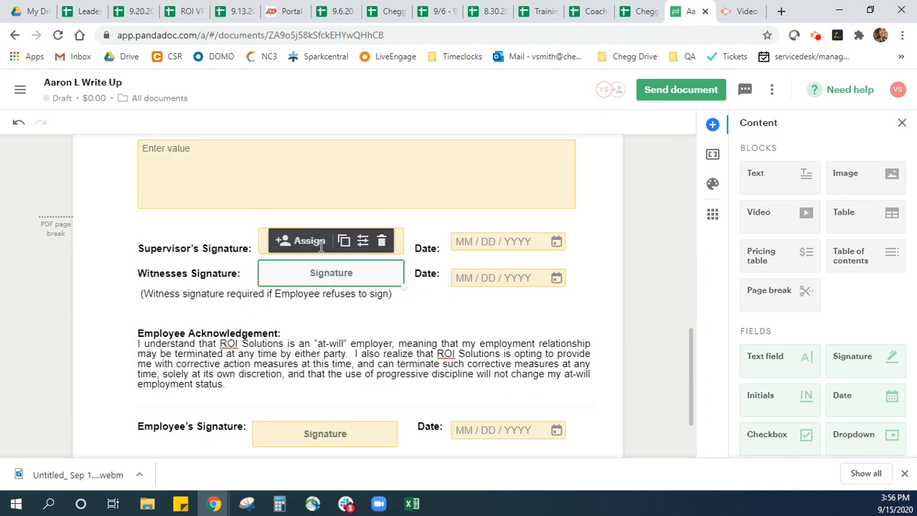
pyautogui.click(424, 240)
pyautogui.click(313, 275)
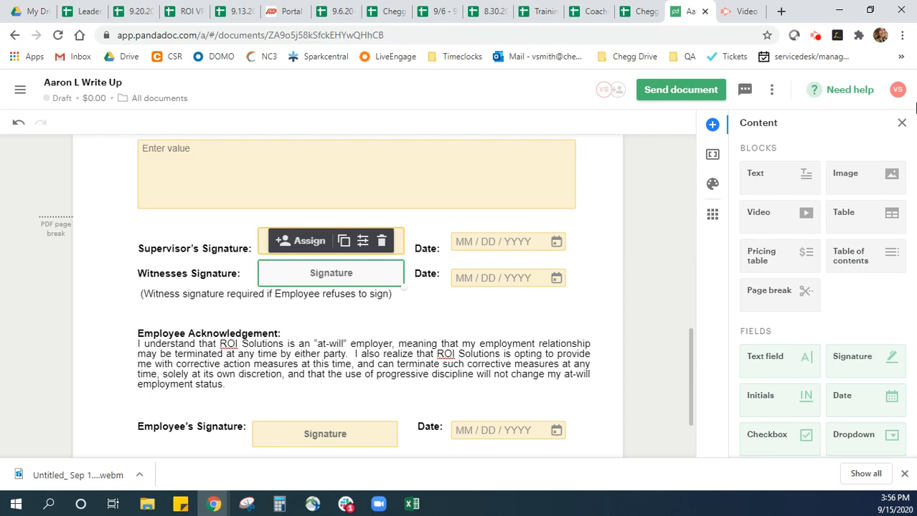
pyautogui.click(901, 123)
pyautogui.scroll(-1, 282, 366)
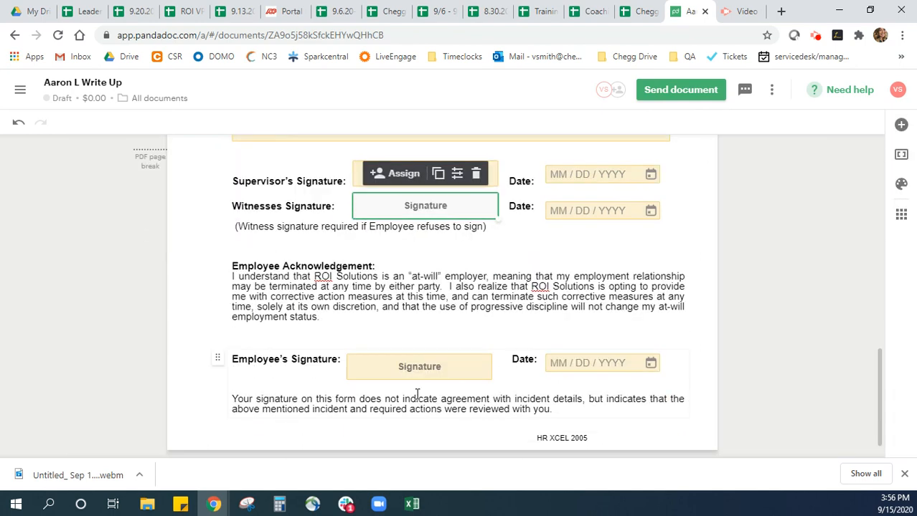
pyautogui.click(395, 368)
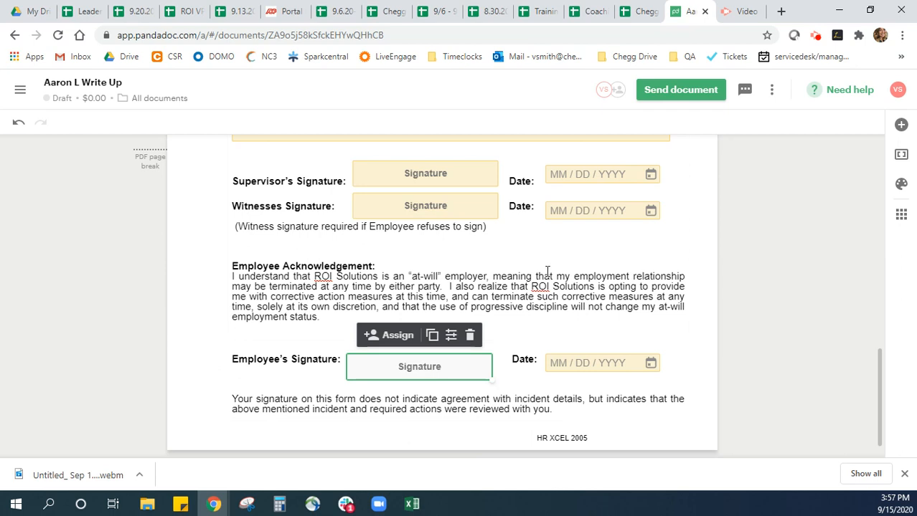
# Choose to share the document via link and generate the individual recipient links
pyautogui.click(668, 96)
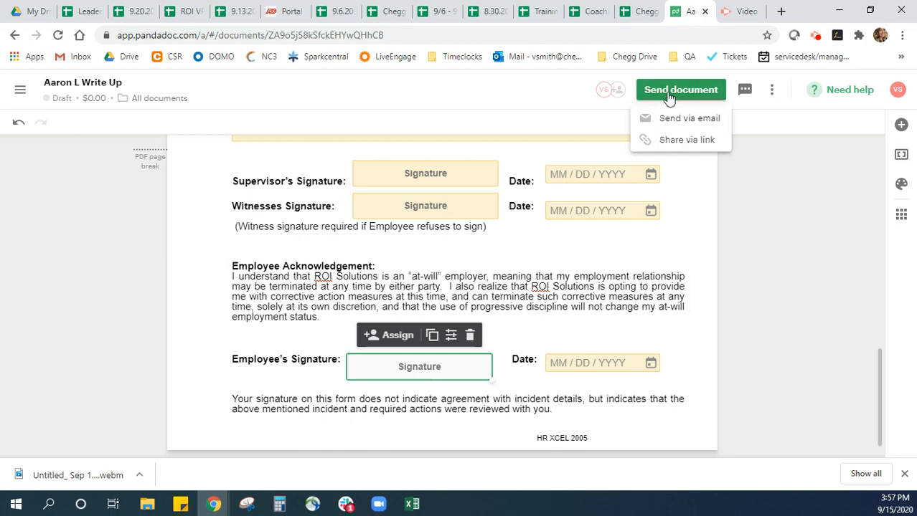
pyautogui.click(695, 140)
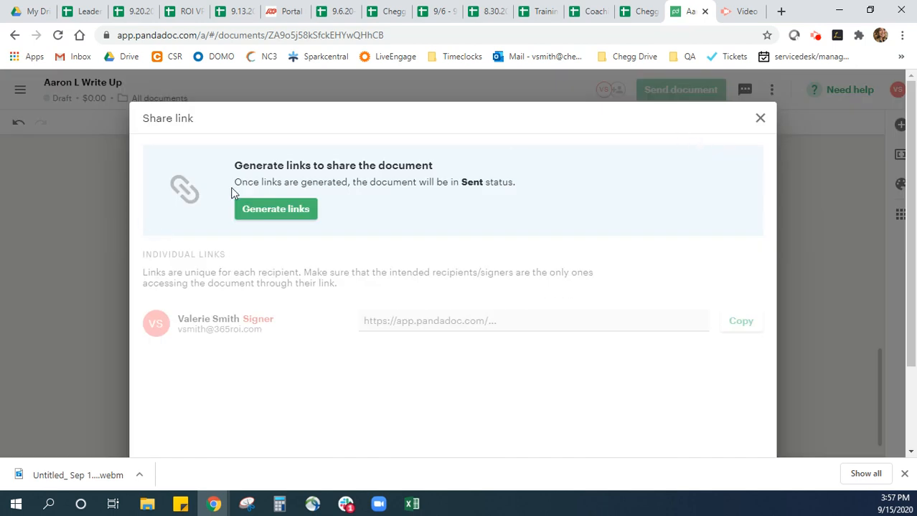
pyautogui.moveTo(235, 182); pyautogui.dragTo(528, 190)
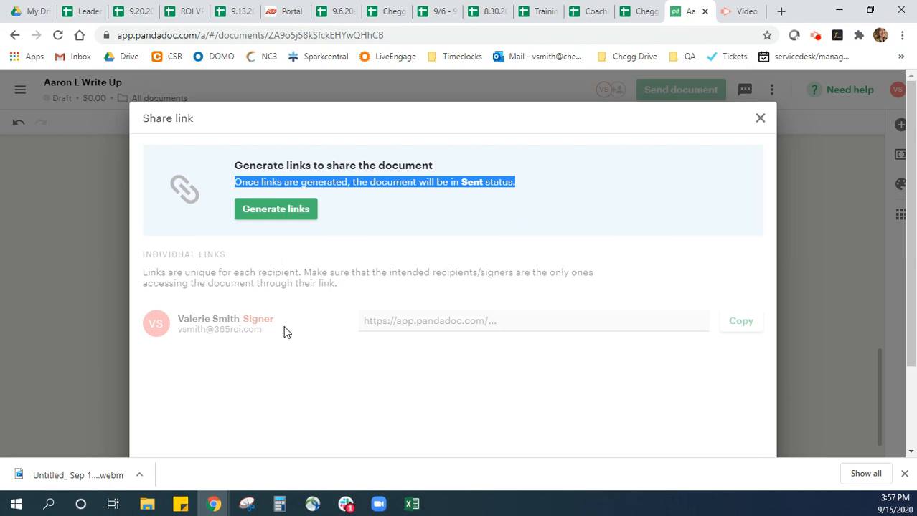
pyautogui.click(291, 214)
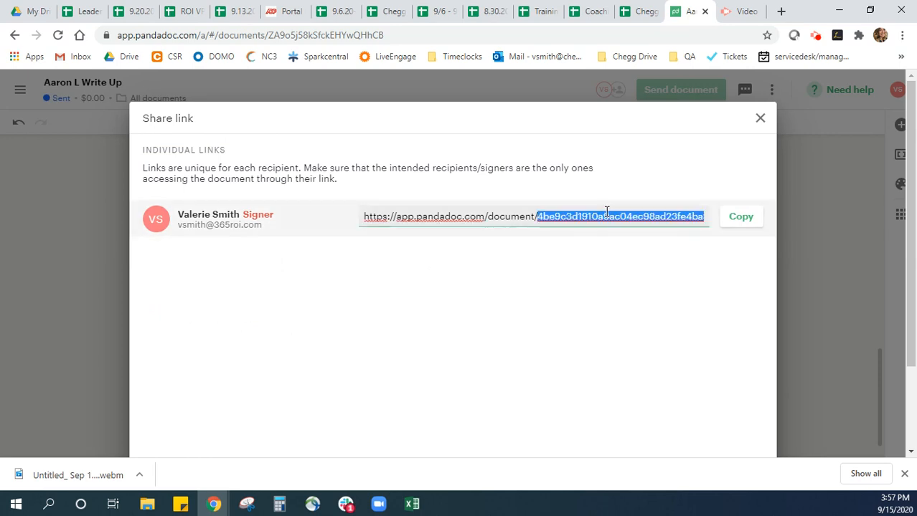
# Copy the signer's individual document link and open it in a new browser tab
pyautogui.tripleClick(606, 216)
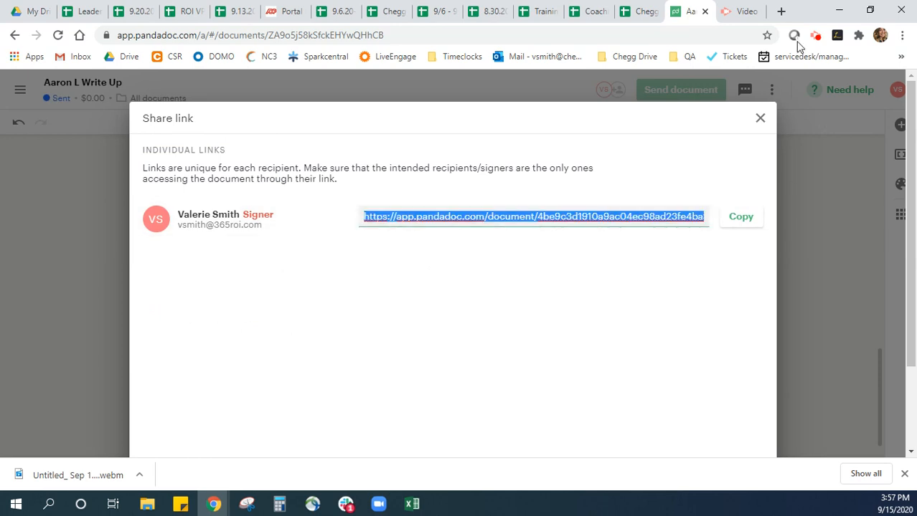
pyautogui.click(781, 11)
pyautogui.hotkey('ctrl', 'v')
pyautogui.press('Return')
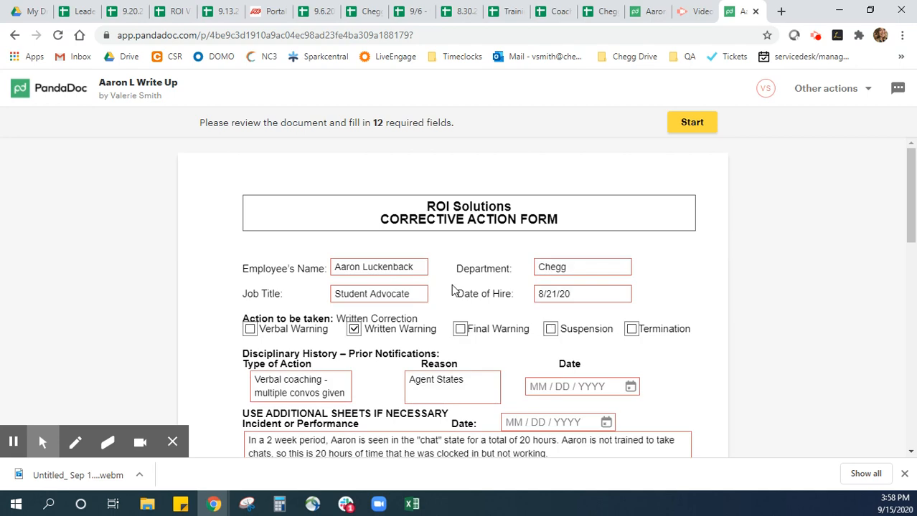
# Look through the recipient's view of the corrective action form, from the employee details to the signature fields
pyautogui.scroll(-1, 373, 268)
pyautogui.scroll(-6, 326, 312)
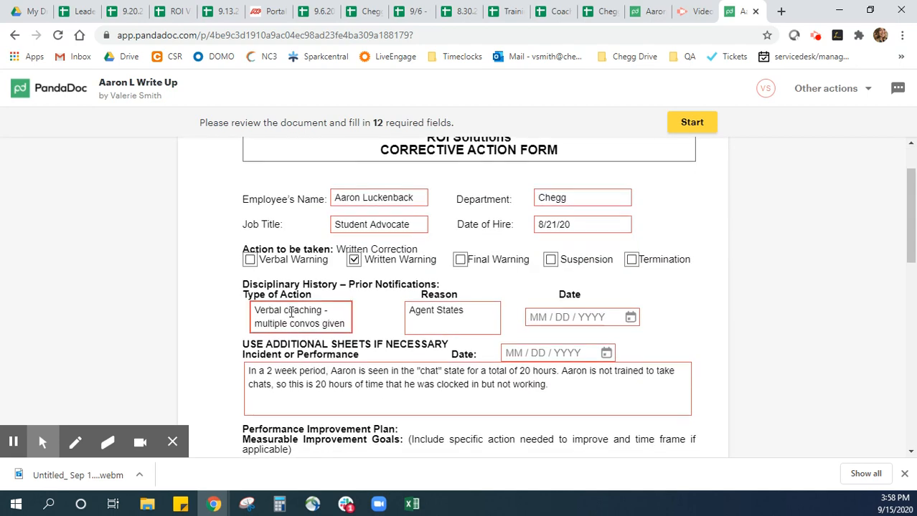
pyautogui.scroll(-4, 336, 313)
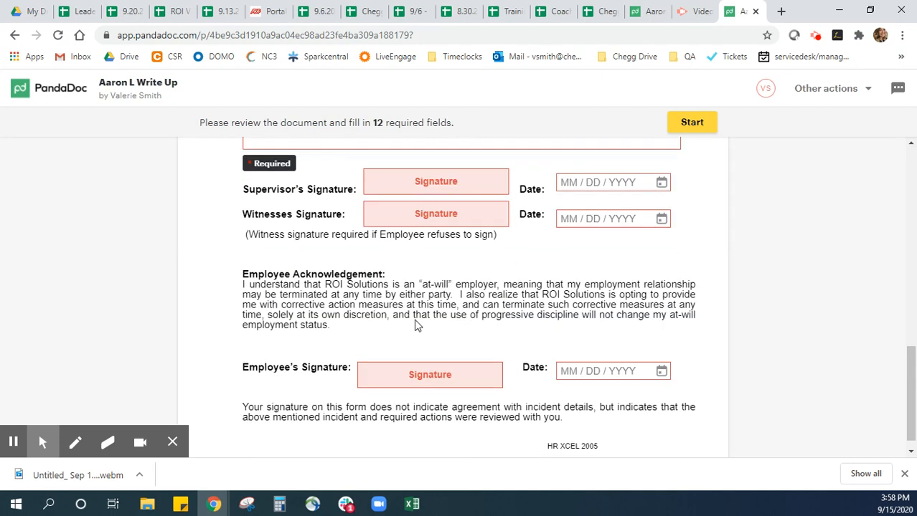
pyautogui.scroll(4, 417, 322)
pyautogui.scroll(-4, 449, 328)
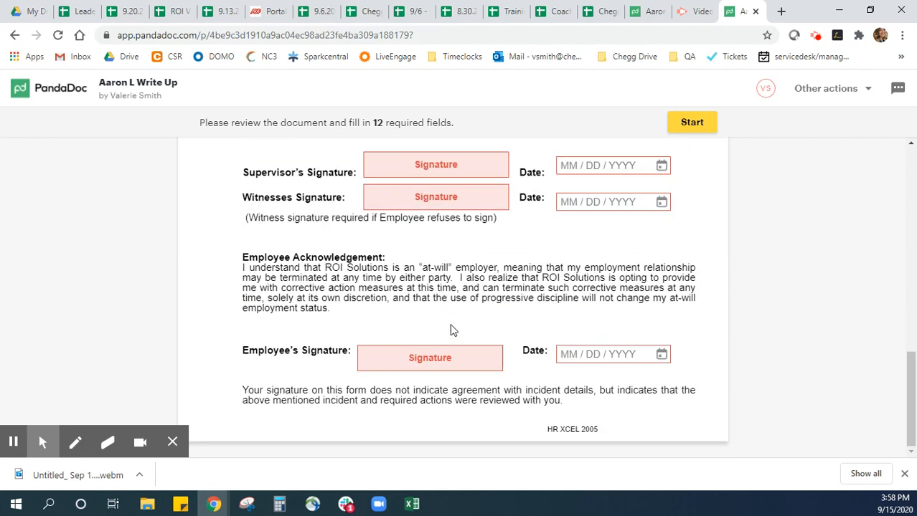
pyautogui.scroll(15, 450, 330)
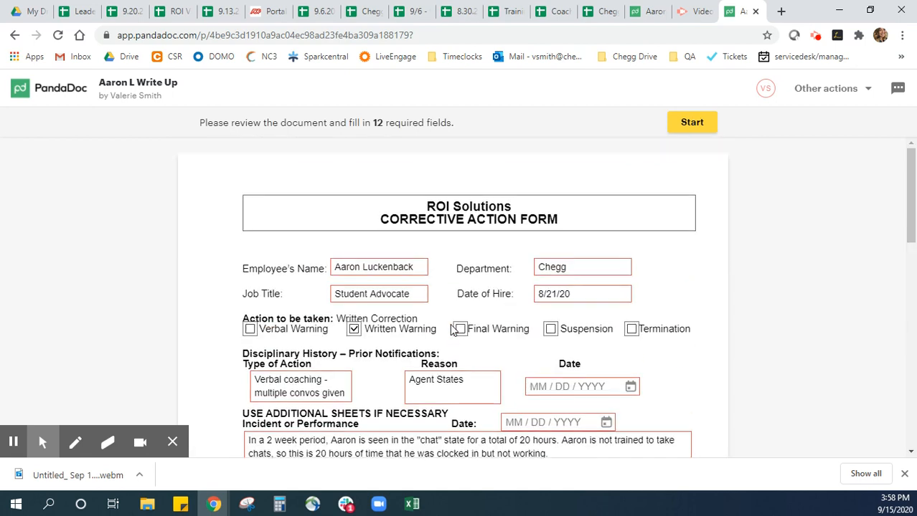
# Return to the sender's copy, close the share link dialog and reopen the sent document for editing
pyautogui.click(649, 11)
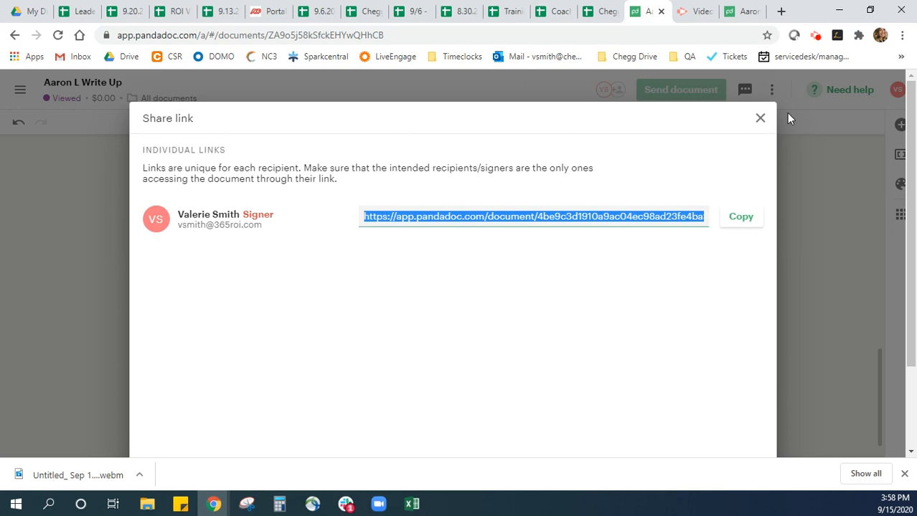
pyautogui.click(760, 119)
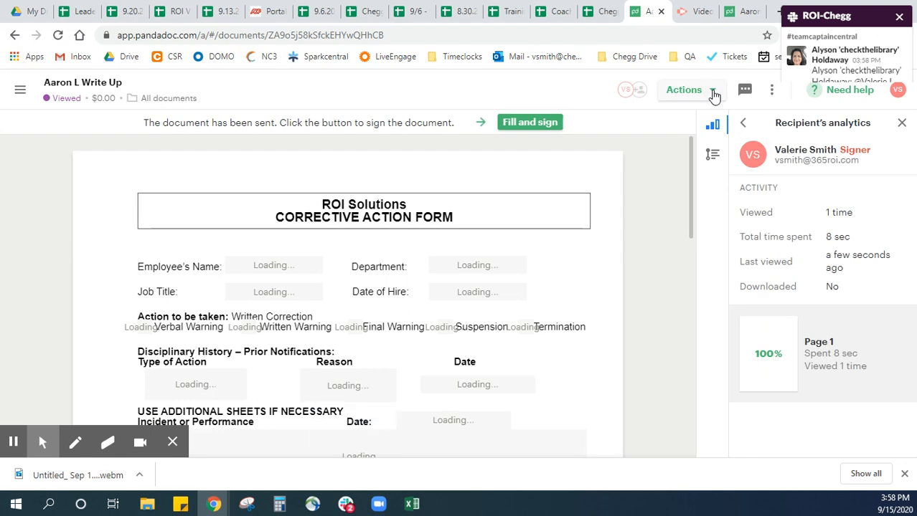
pyautogui.click(712, 93)
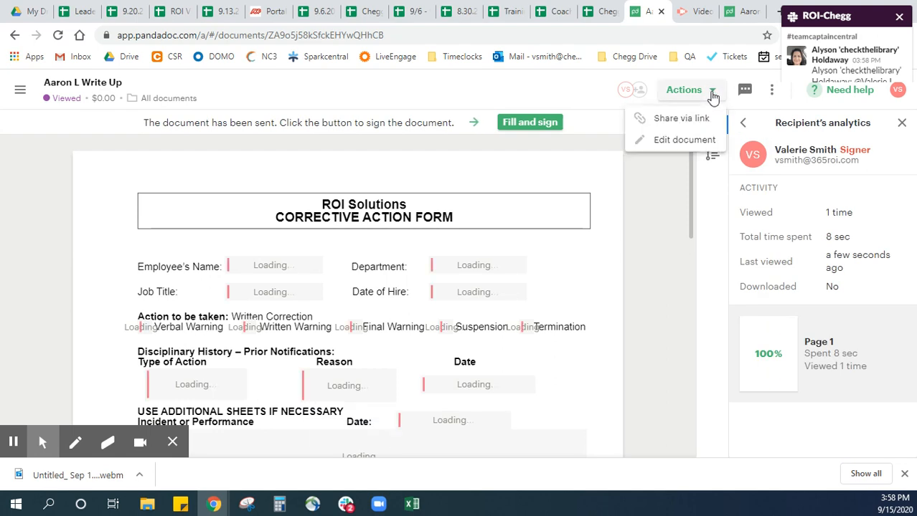
pyautogui.click(674, 141)
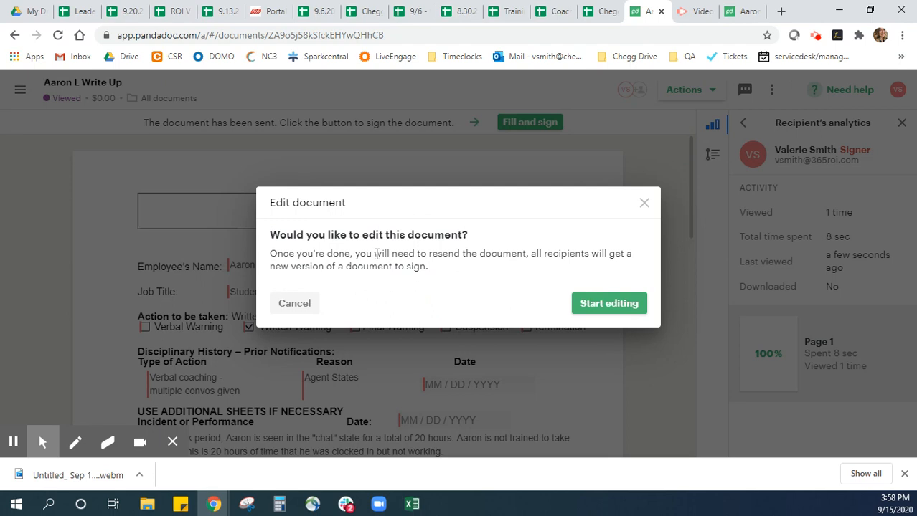
pyautogui.moveTo(376, 254); pyautogui.dragTo(592, 271)
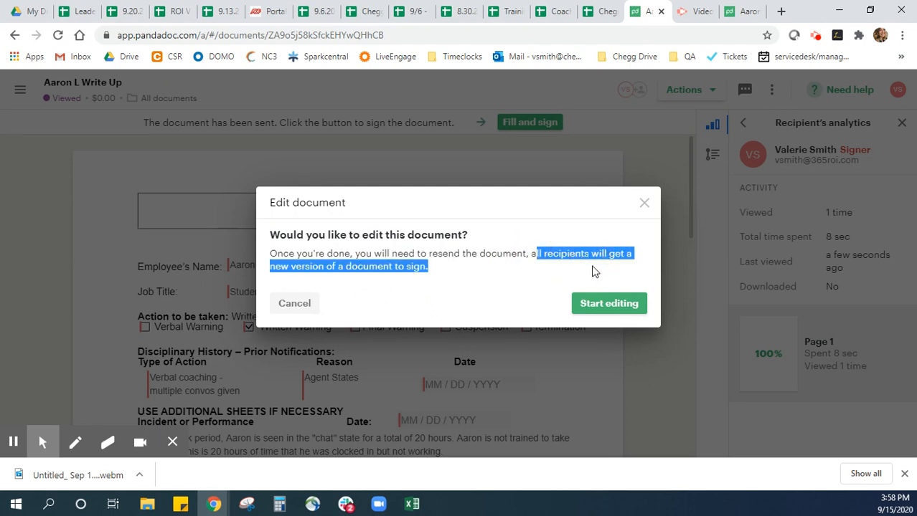
pyautogui.click(616, 307)
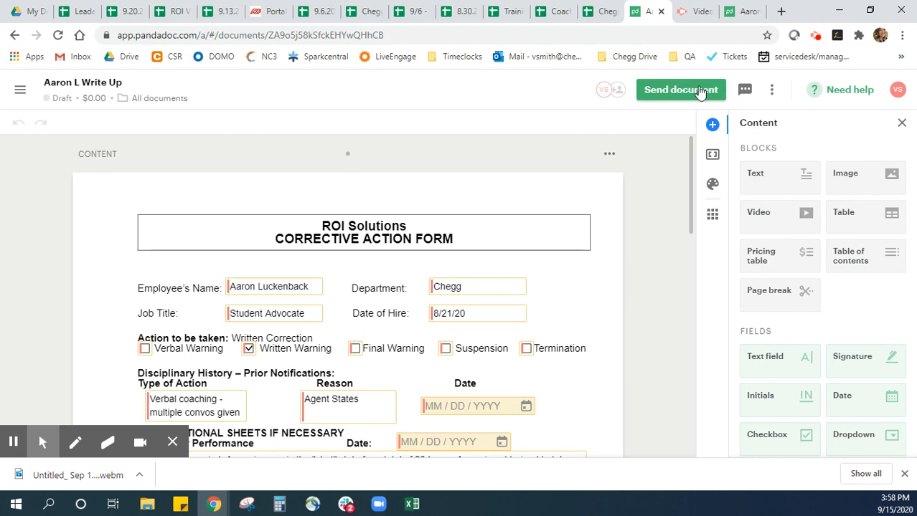
# Close the Content sidebar and look over the document's additional options
pyautogui.click(902, 123)
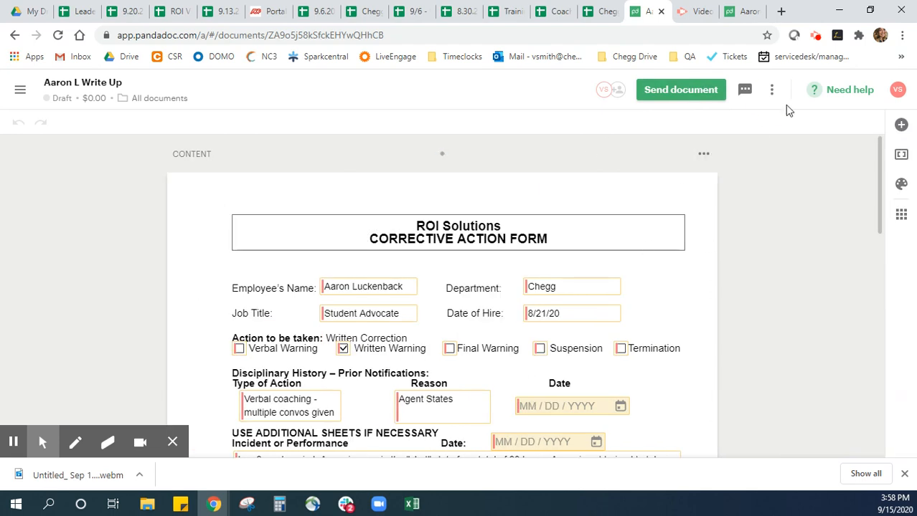
pyautogui.click(771, 94)
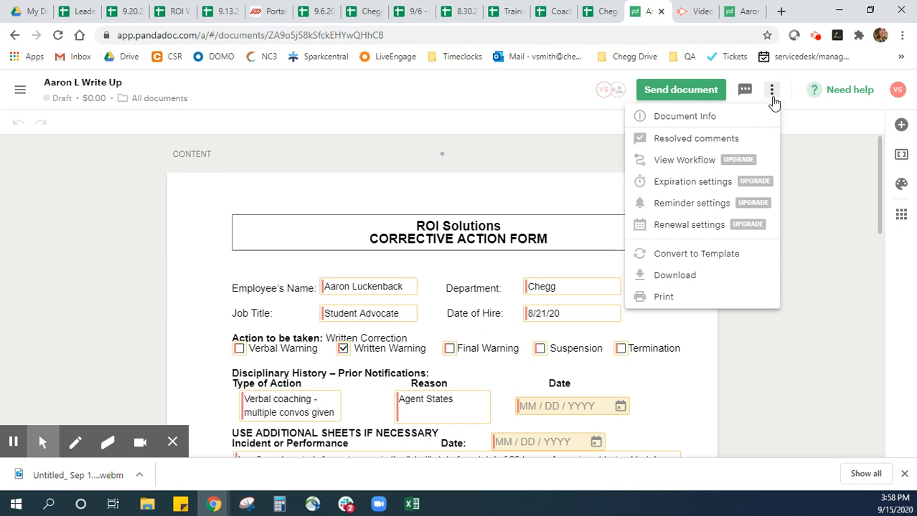
pyautogui.click(772, 93)
# Select the incident description text field and choose the existing signer as its assigned recipient
pyautogui.scroll(-3, 391, 338)
pyautogui.click(398, 280)
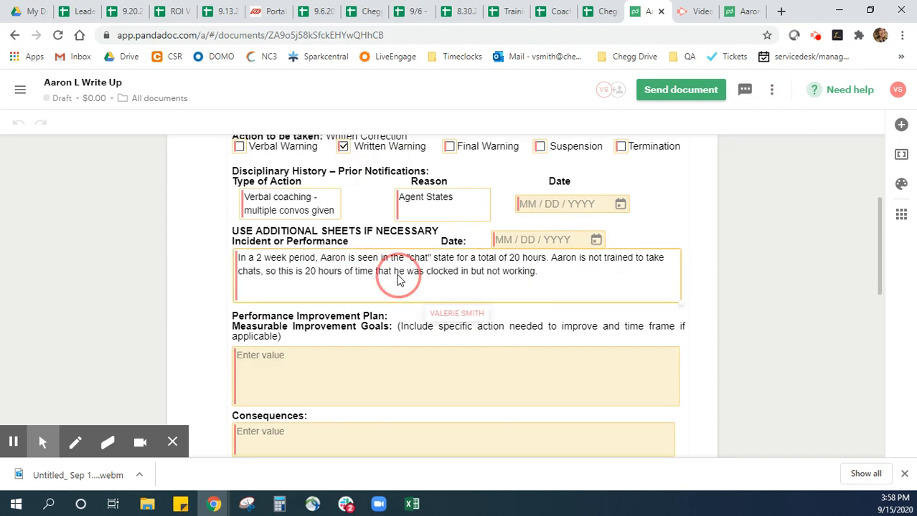
pyautogui.click(453, 228)
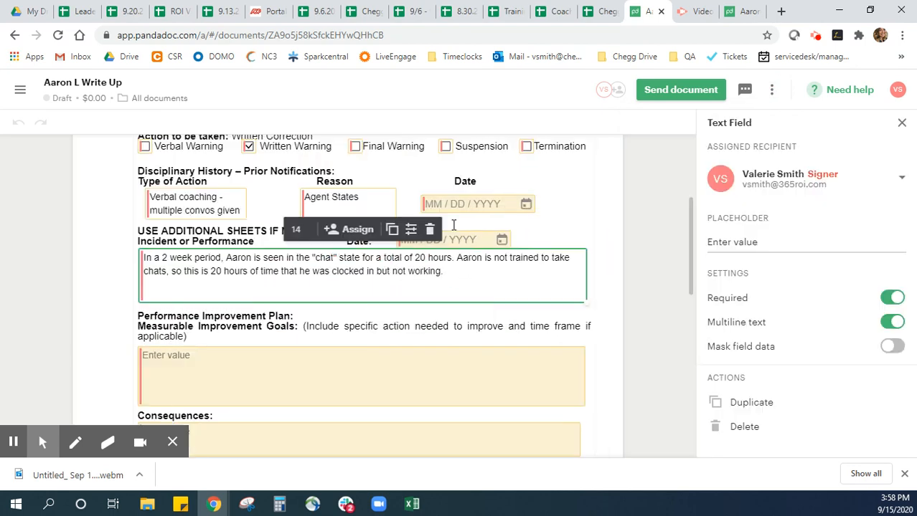
pyautogui.click(809, 178)
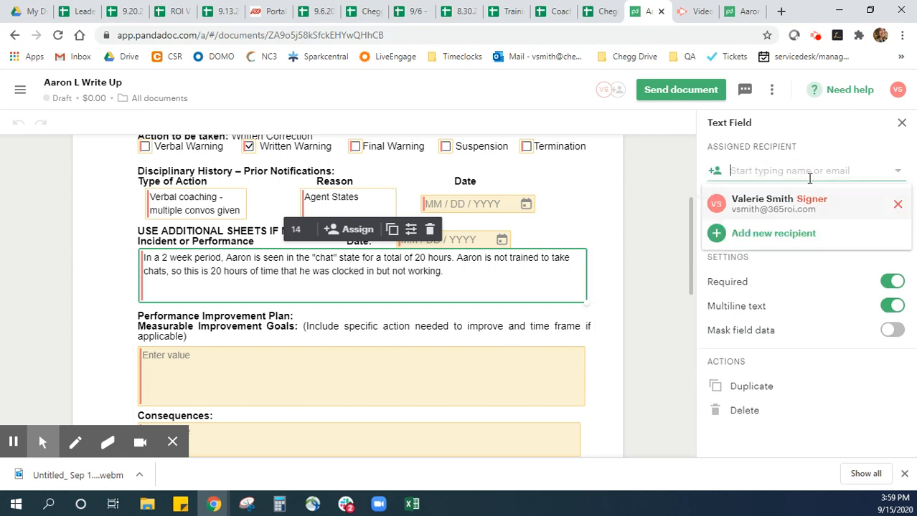
pyautogui.click(788, 207)
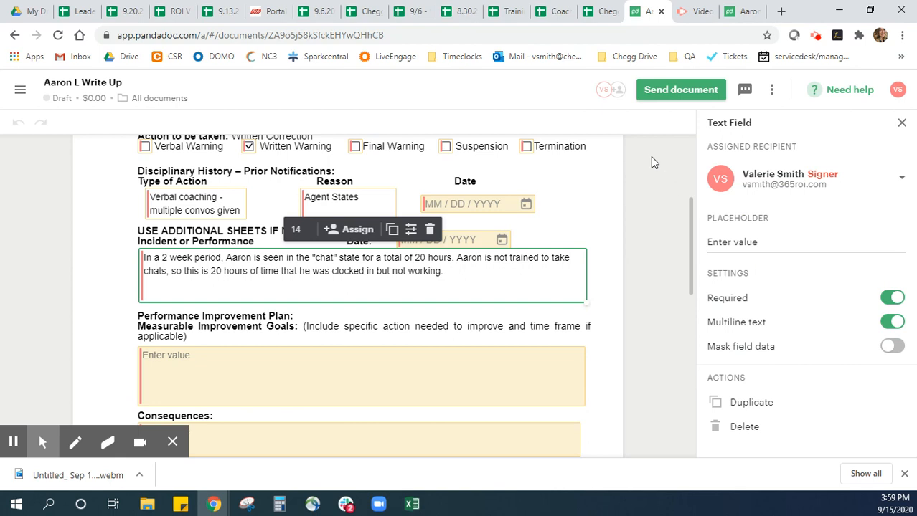
pyautogui.scroll(-10, 660, 293)
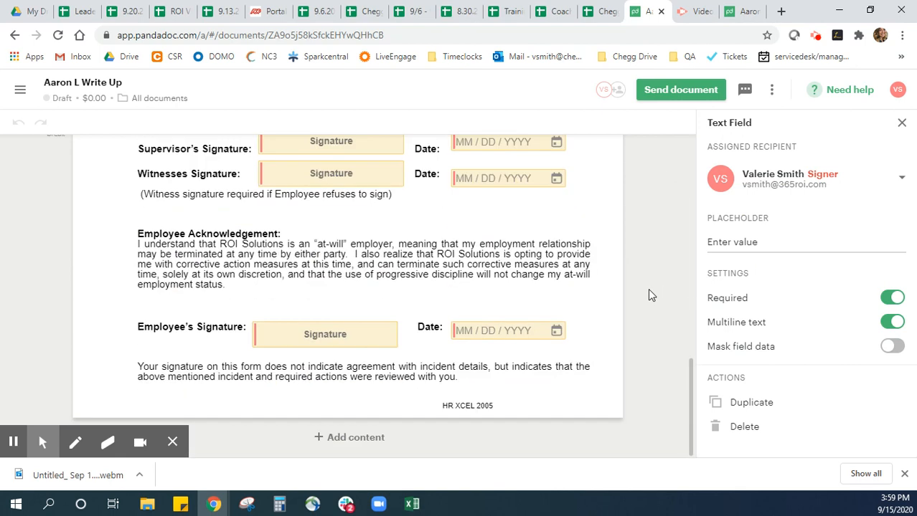
# Check the assigned recipients of the supervisor's and witness's signature fields and look over the document's additional options
pyautogui.click(312, 146)
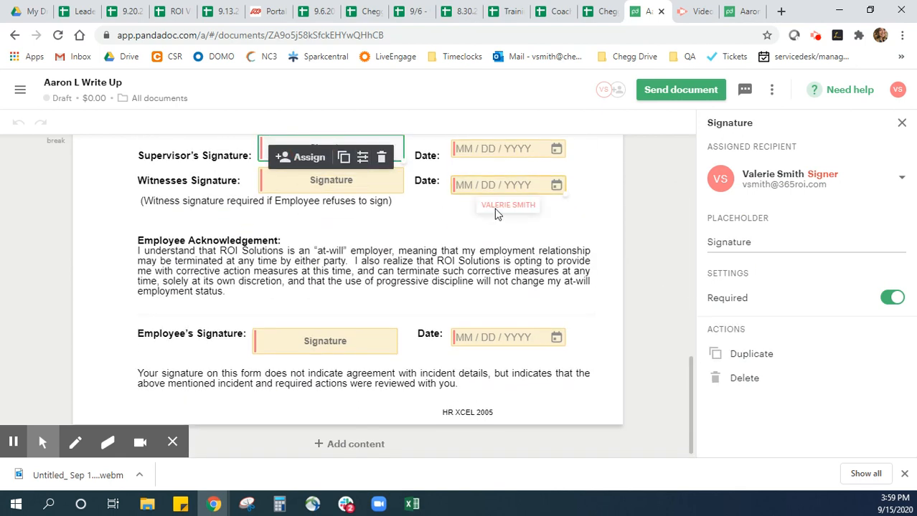
pyautogui.click(308, 185)
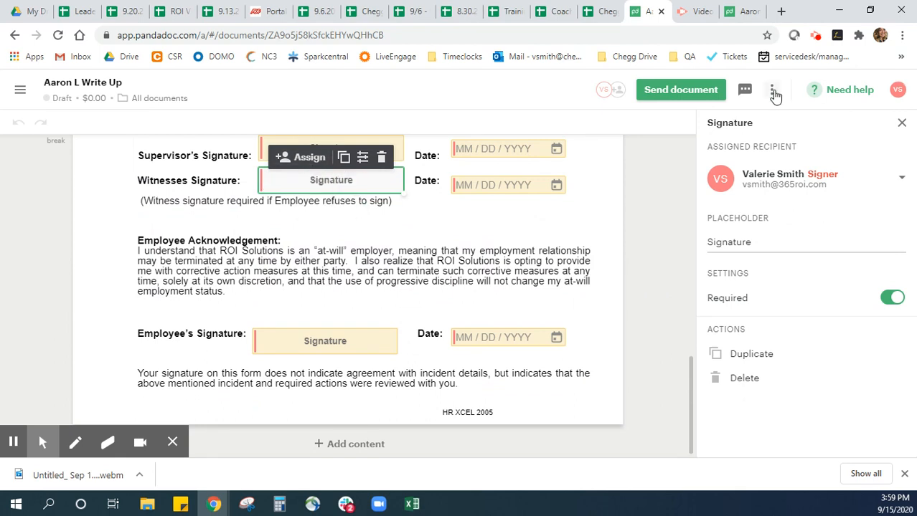
pyautogui.click(774, 92)
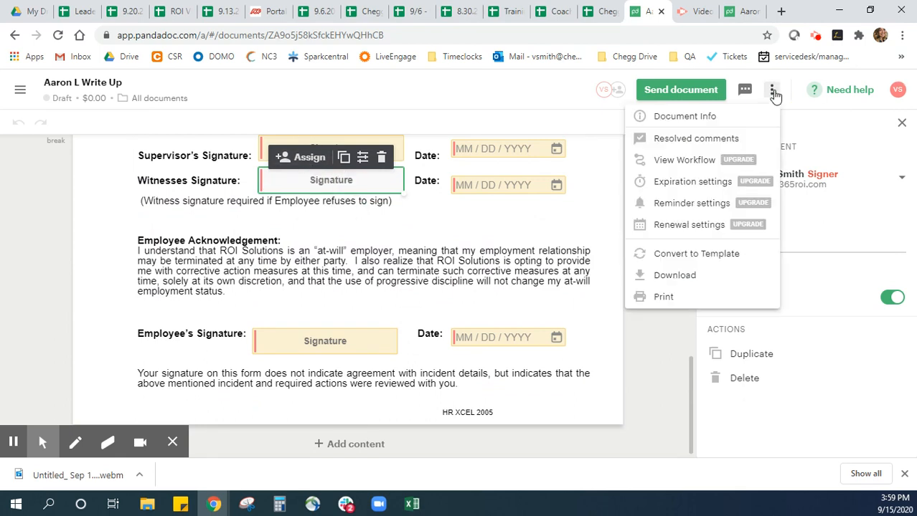
pyautogui.click(773, 92)
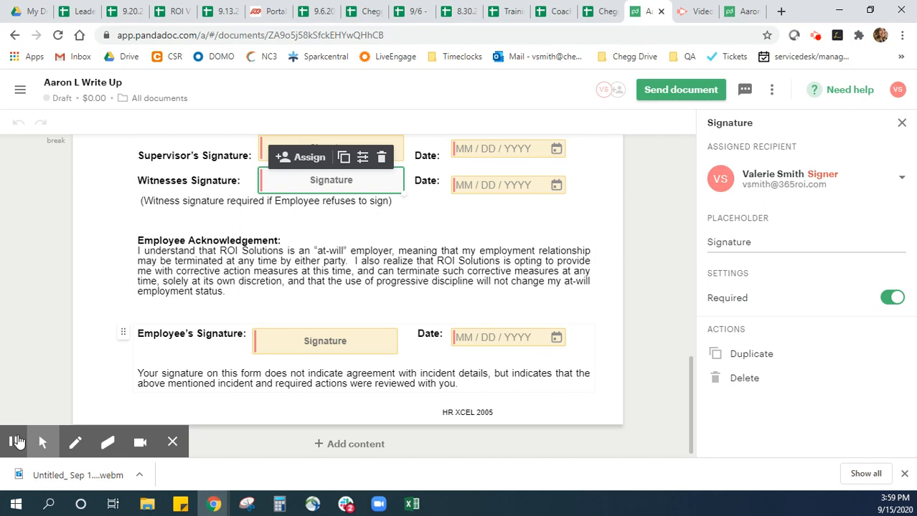
pyautogui.click(14, 442)
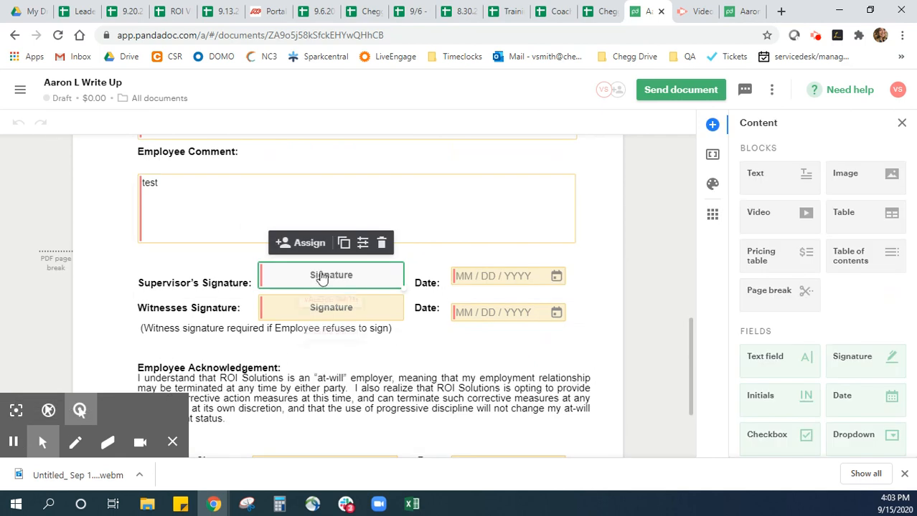
# Remove the assigned signer from the supervisor's signature field and assign the supervisor found by e-mail name as its recipient
pyautogui.click(321, 277)
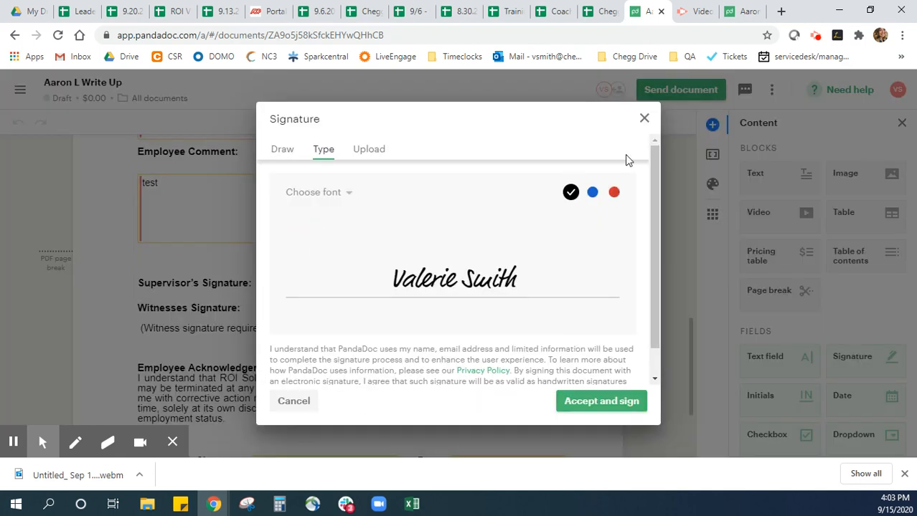
pyautogui.click(643, 118)
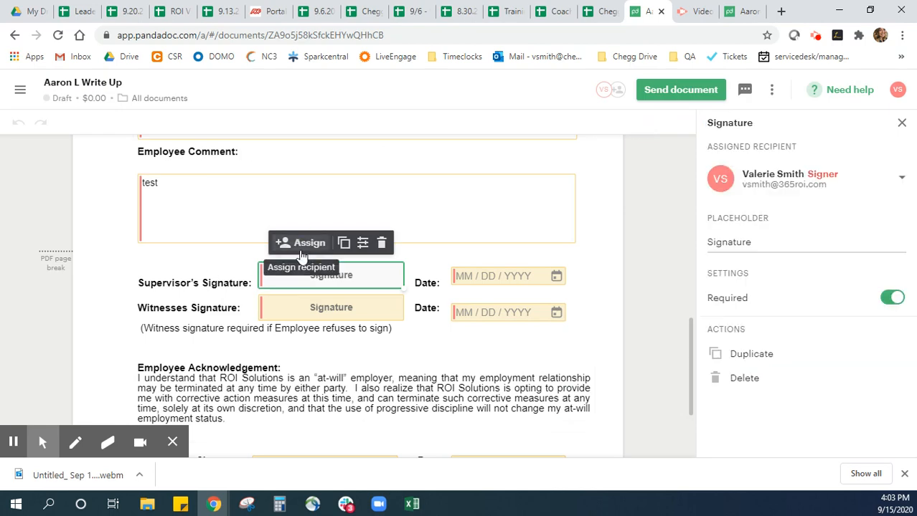
pyautogui.click(901, 177)
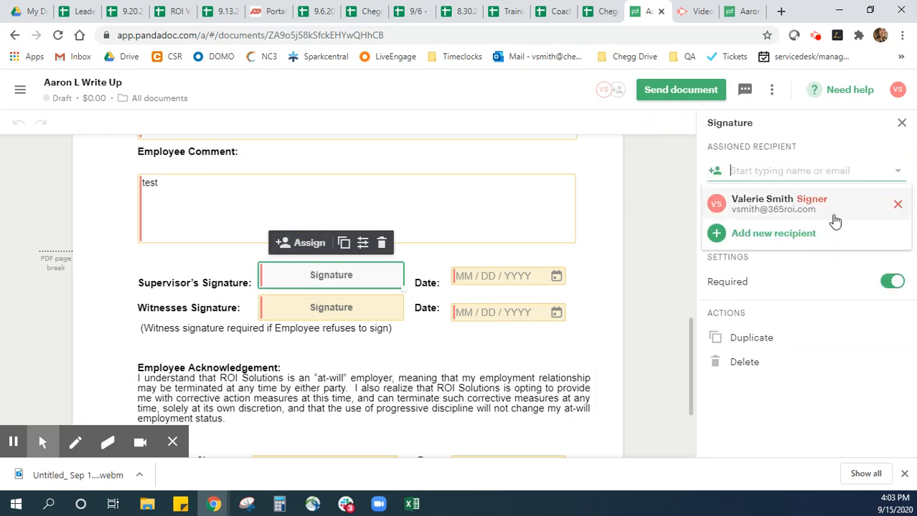
pyautogui.click(897, 207)
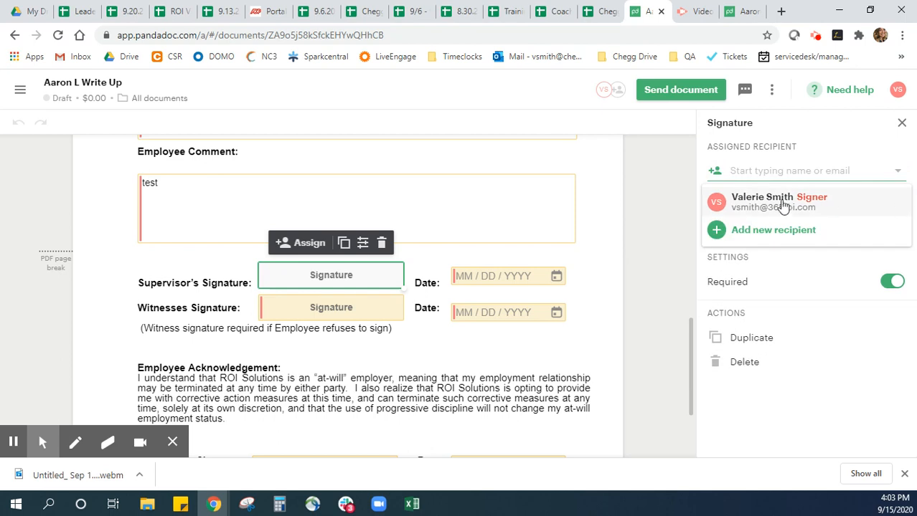
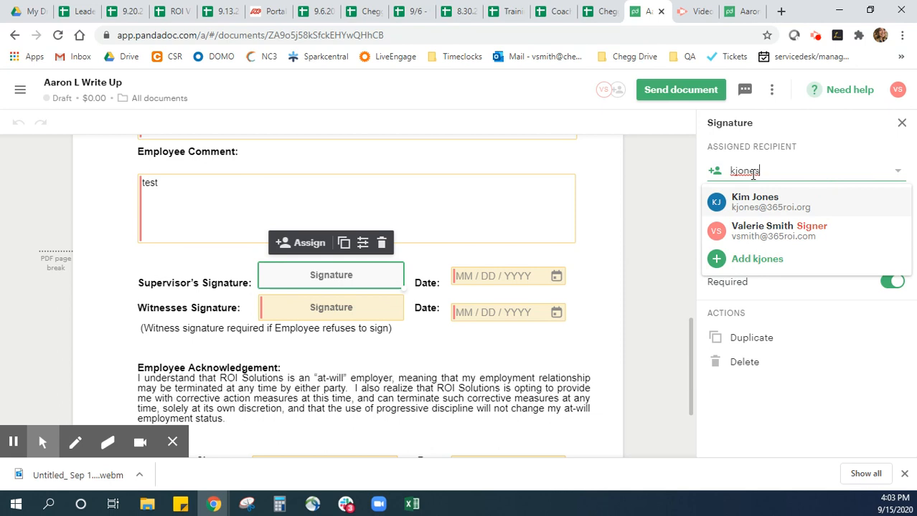
pyautogui.click(732, 196)
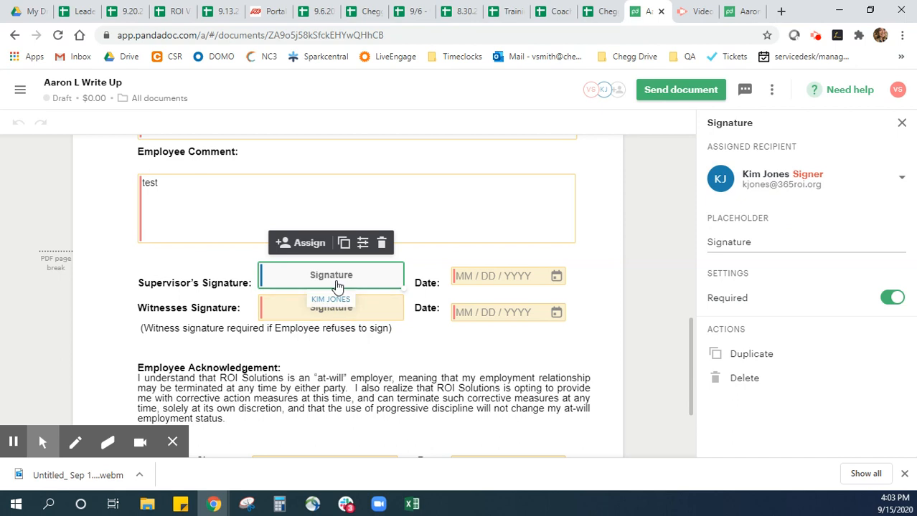
# Remove the assigned signer from the employee's signature field
pyautogui.scroll(-2, 349, 312)
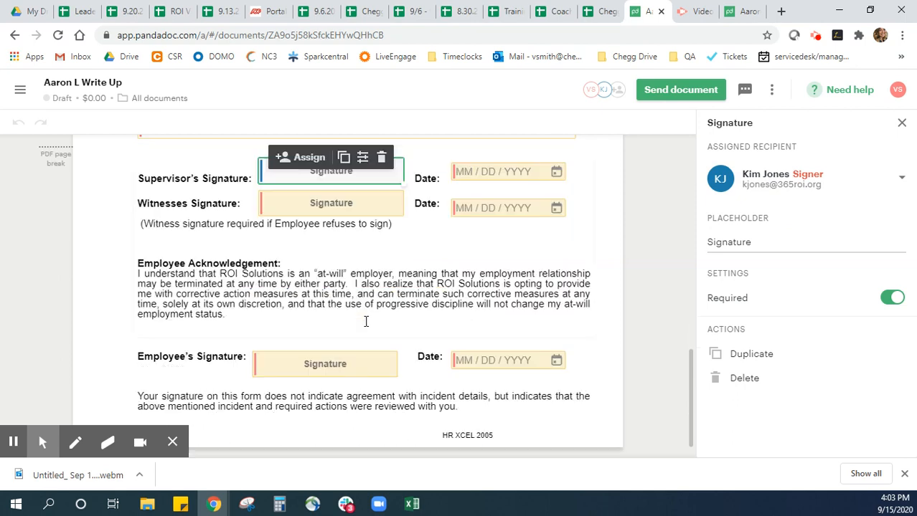
pyautogui.click(322, 341)
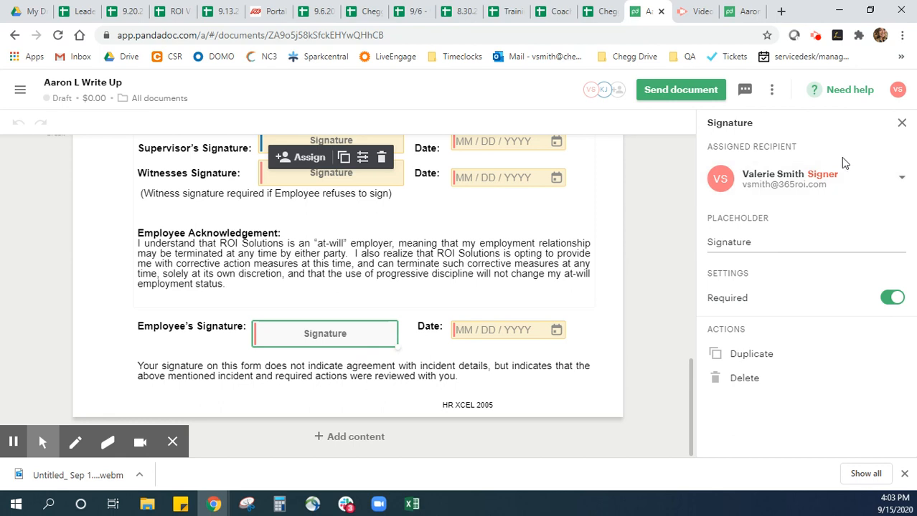
pyautogui.click(901, 181)
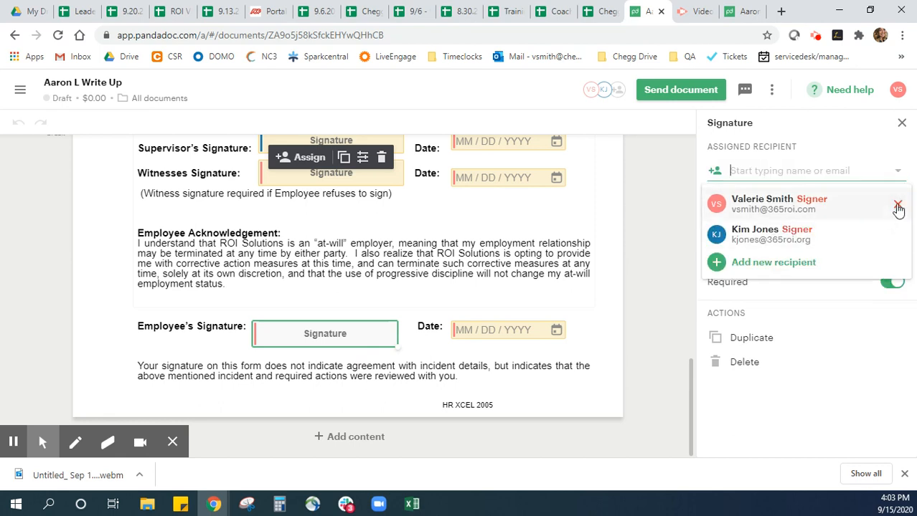
pyautogui.click(861, 203)
# Enter the employee's e-mail as recipient of the employee's signature field, clear the entry and dismiss the signature dialog
pyautogui.click(818, 172)
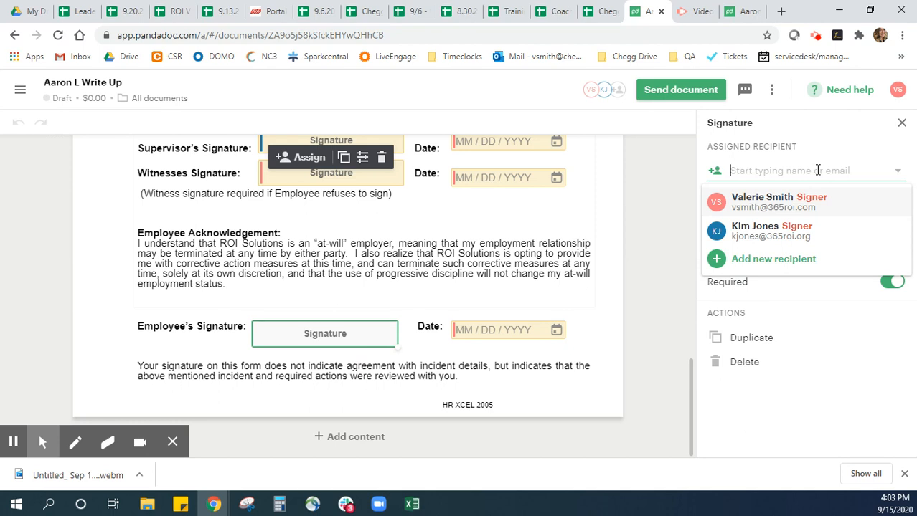
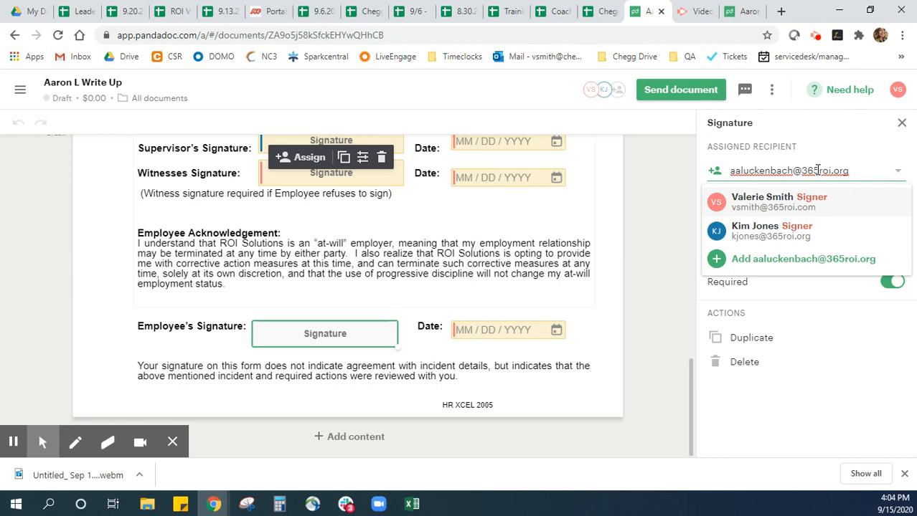
pyautogui.tripleClick(817, 170)
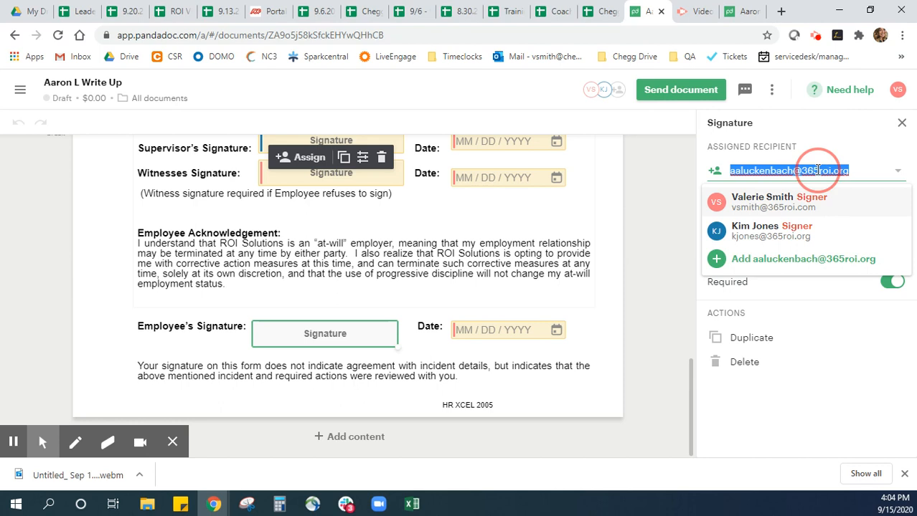
pyautogui.press('BackSpace')
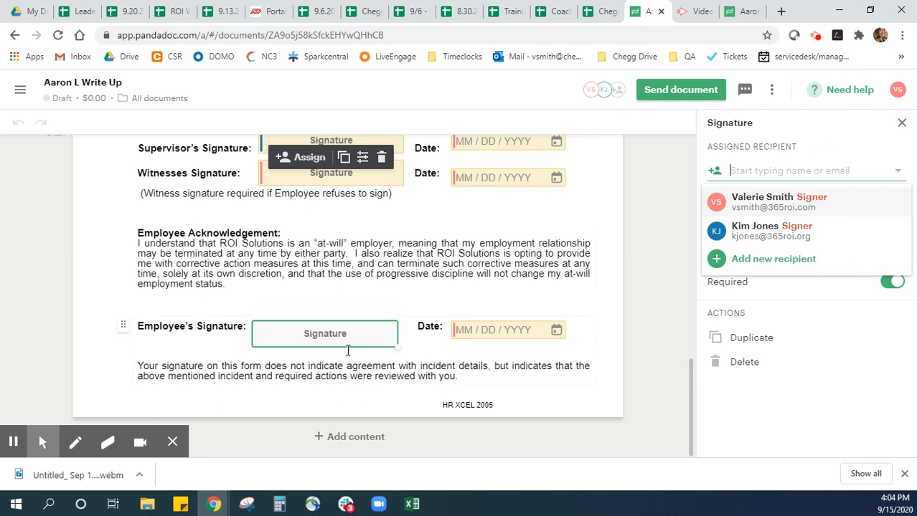
pyautogui.click(326, 335)
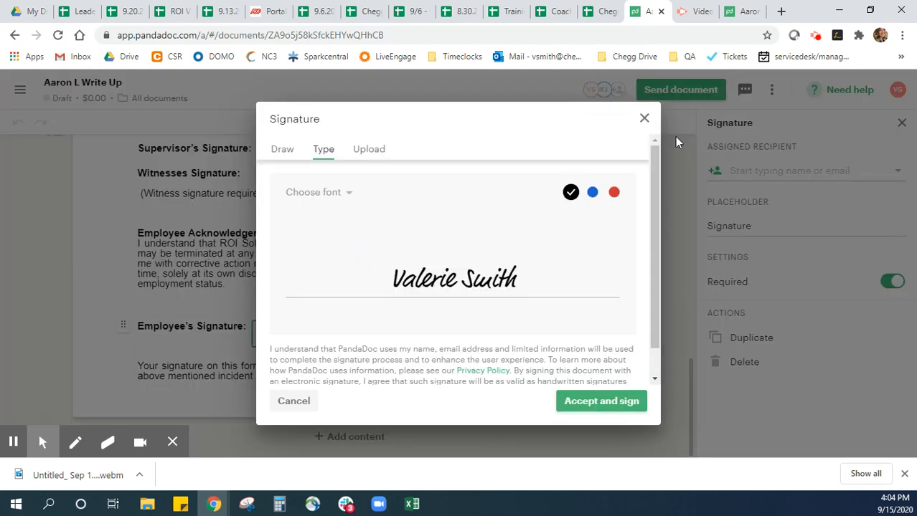
pyautogui.click(643, 117)
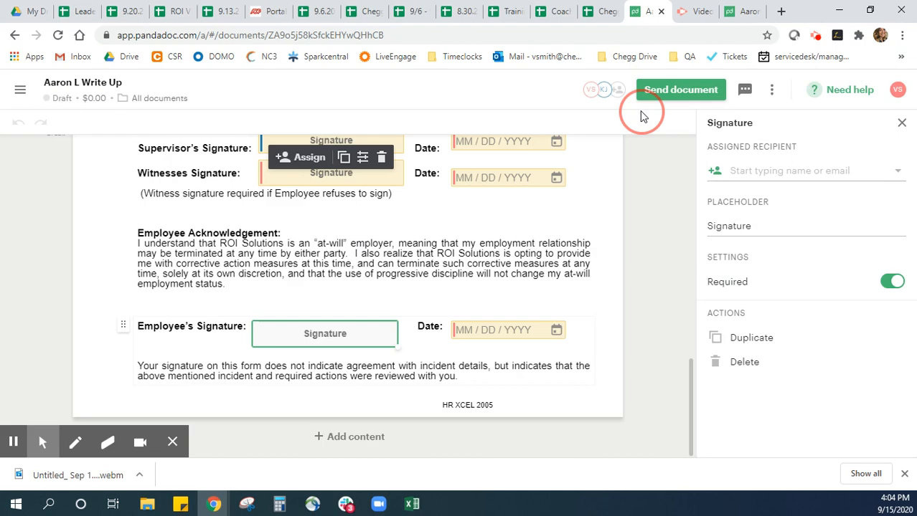
# Look through the whole corrective action form, from the employee details to the signature fields, checking each field's assigned recipient
pyautogui.click(400, 275)
pyautogui.scroll(15, 399, 271)
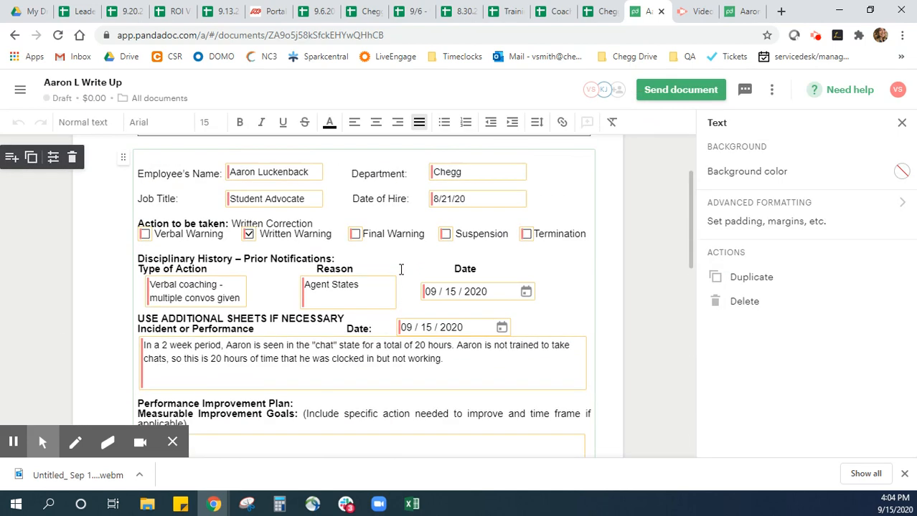
pyautogui.scroll(-1, 352, 281)
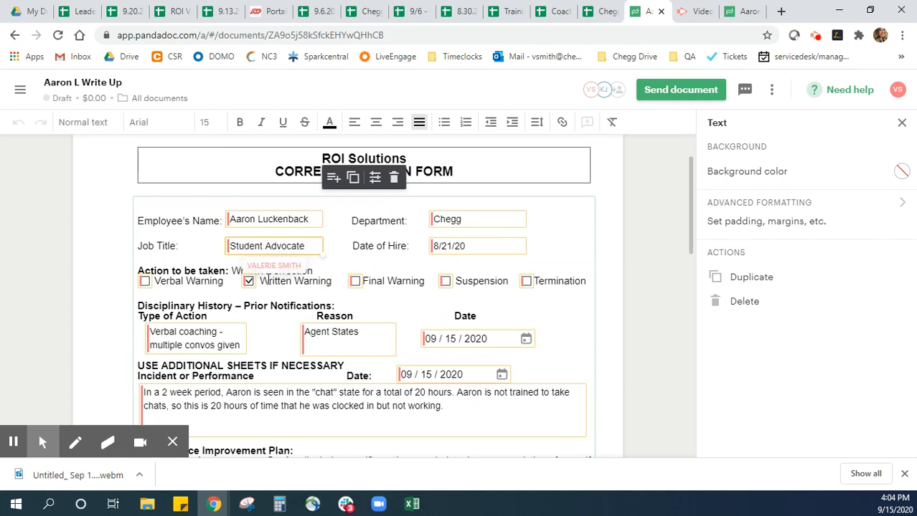
pyautogui.scroll(-2, 409, 226)
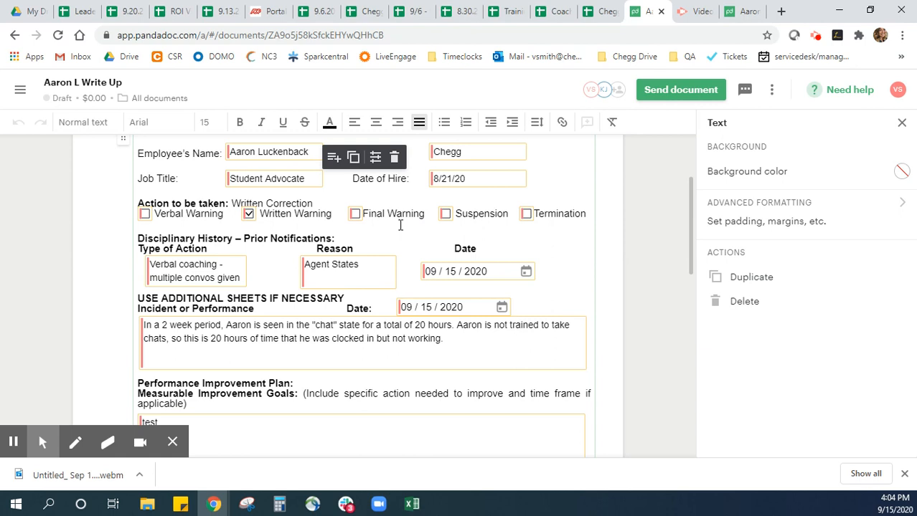
pyautogui.scroll(-2, 400, 225)
pyautogui.scroll(-2, 302, 220)
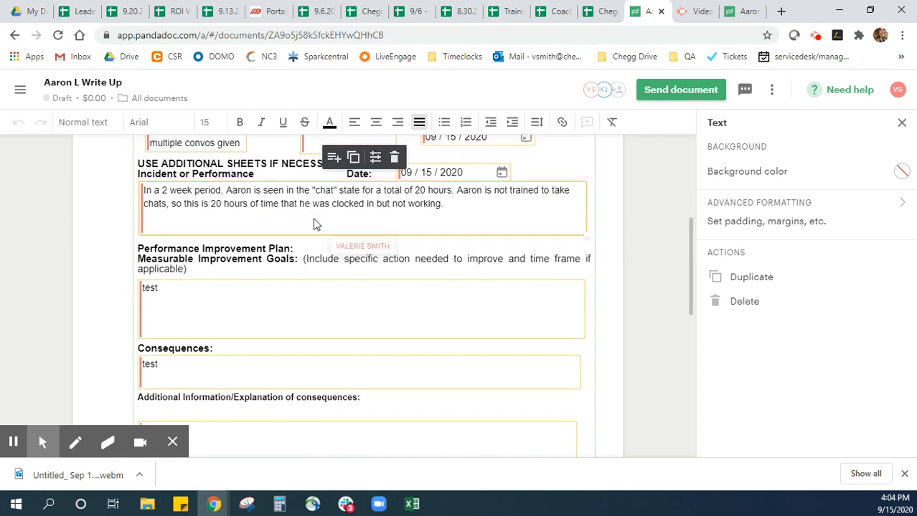
pyautogui.scroll(-2, 269, 215)
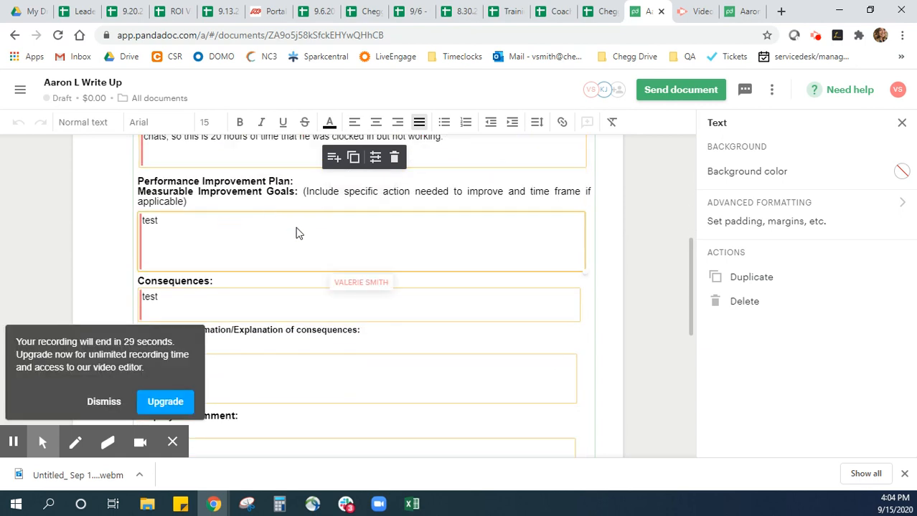
pyautogui.scroll(-8, 287, 237)
pyautogui.scroll(-6, 258, 244)
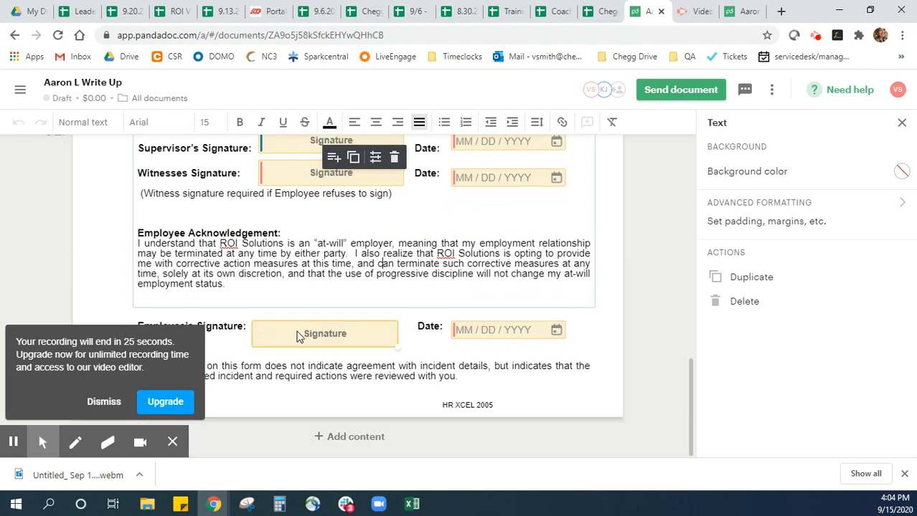
# Select the employee's signature field to view its recipient choices and look back over the signature fields and improvement plan
pyautogui.click(301, 327)
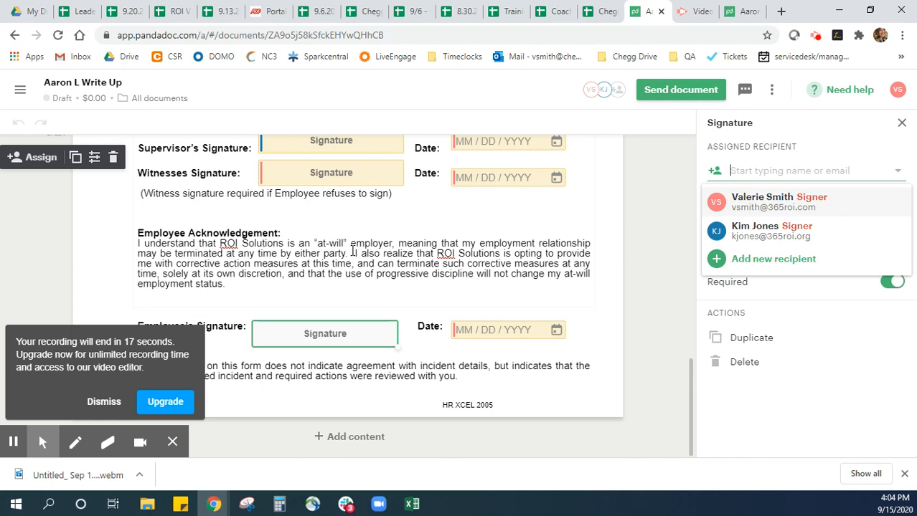
pyautogui.scroll(1, 331, 347)
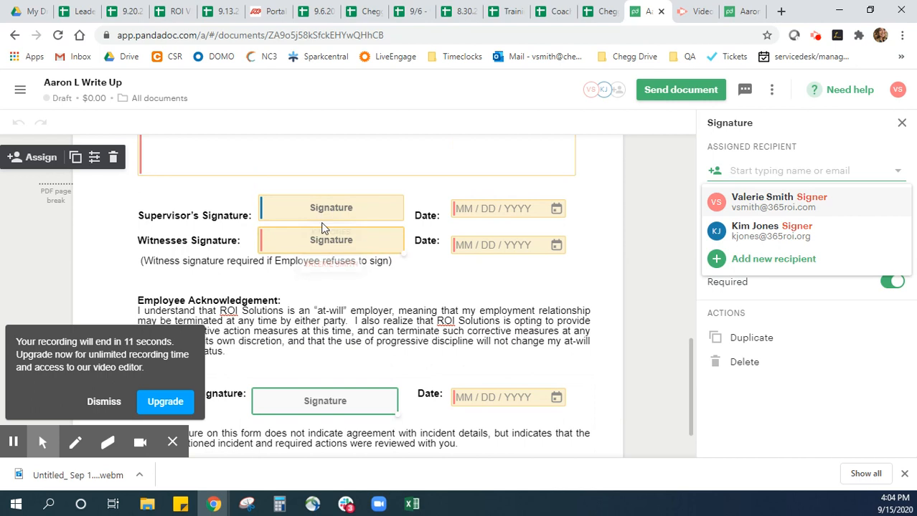
pyautogui.scroll(-1, 364, 385)
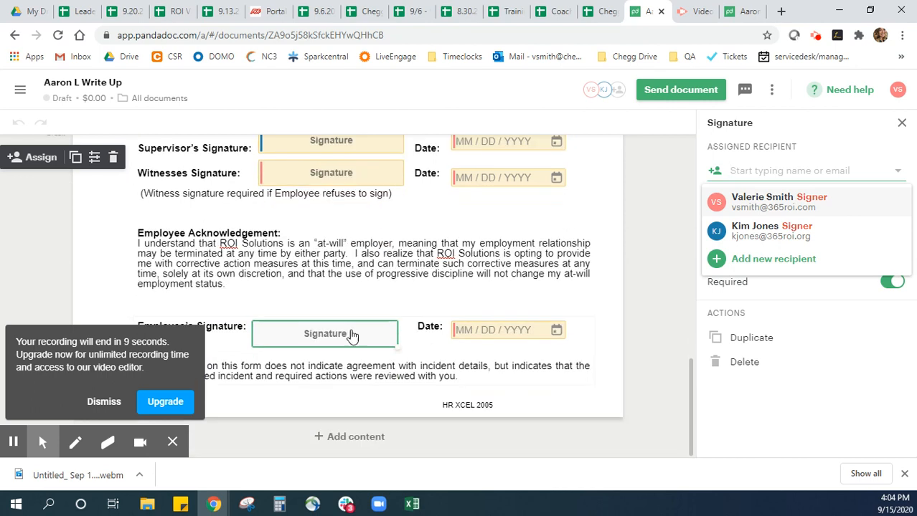
pyautogui.scroll(2, 553, 348)
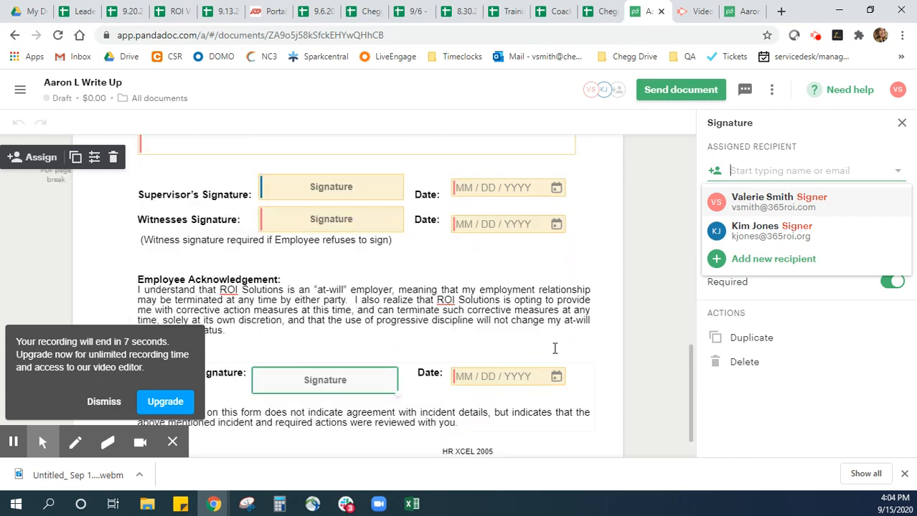
pyautogui.scroll(4, 555, 350)
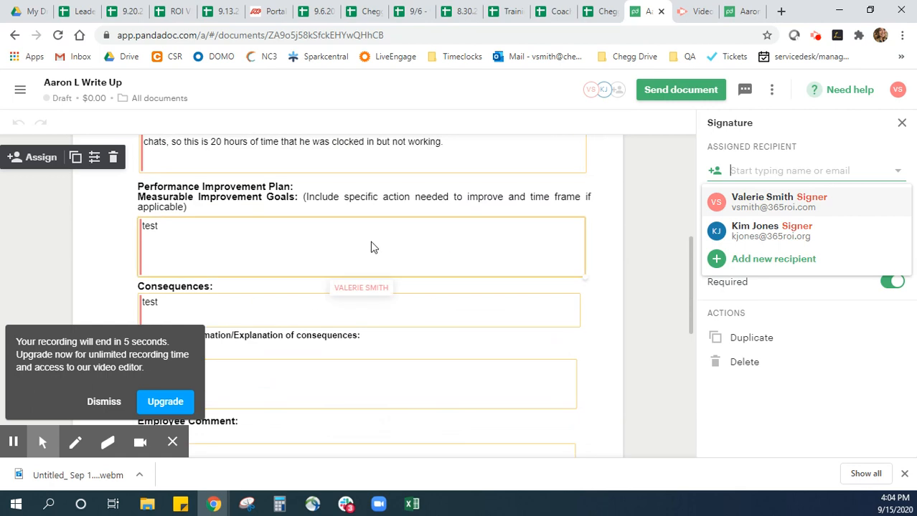